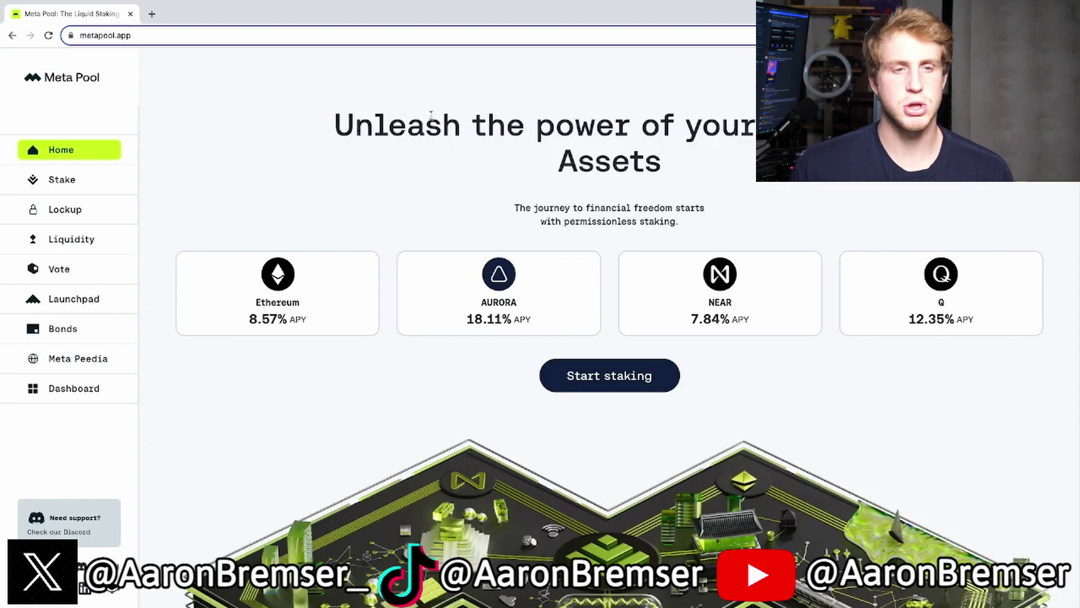
# - Open Meta Pool's staking form and select NEAR as the token to stake
pyautogui.scroll(-1, 619, 360)
pyautogui.scroll(1, 826, 386)
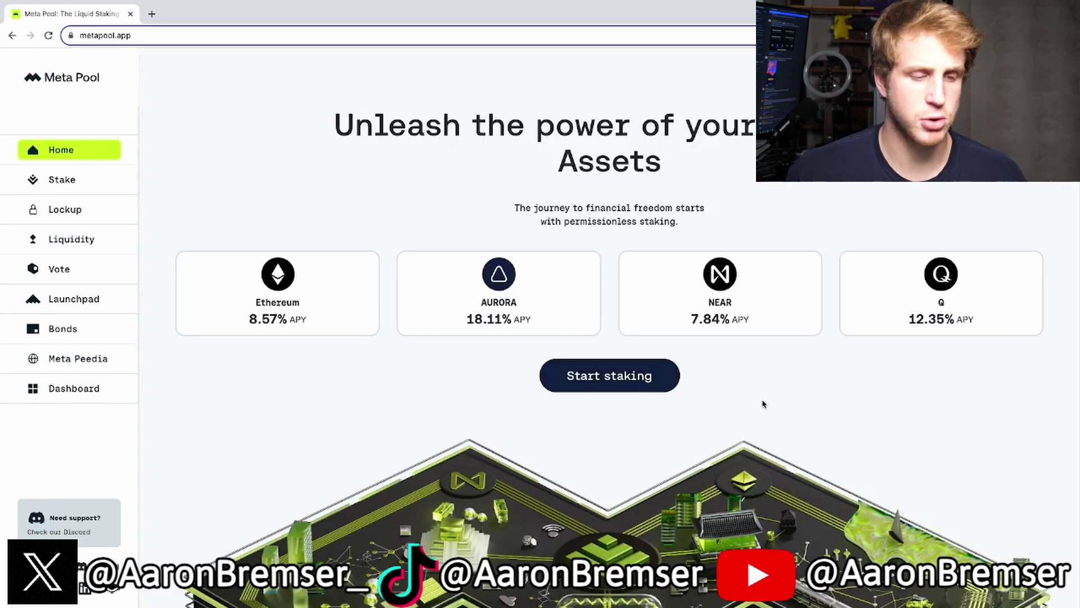
pyautogui.click(608, 383)
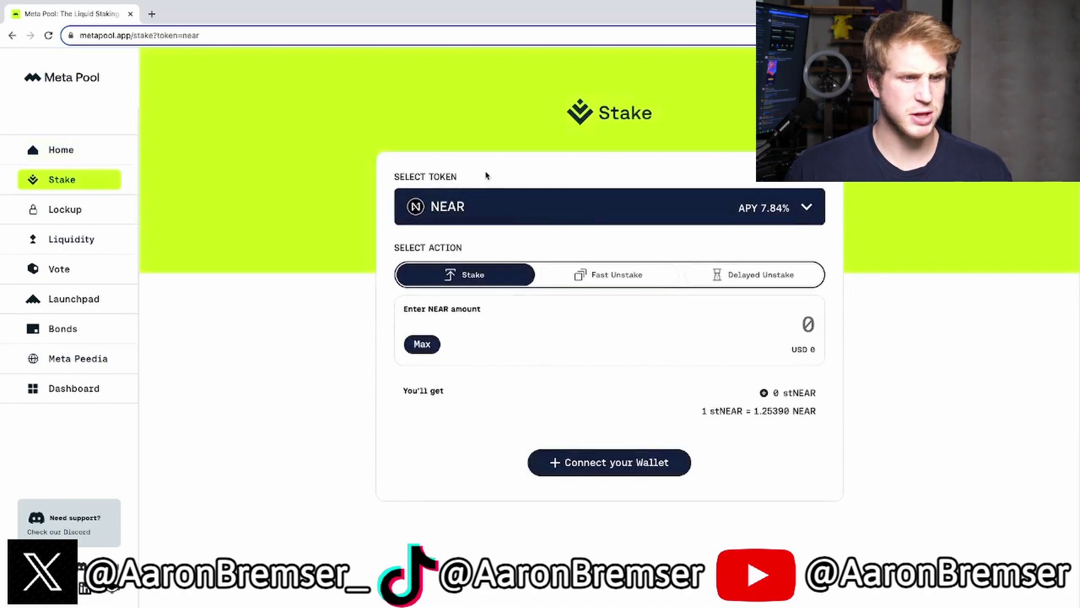
pyautogui.click(571, 200)
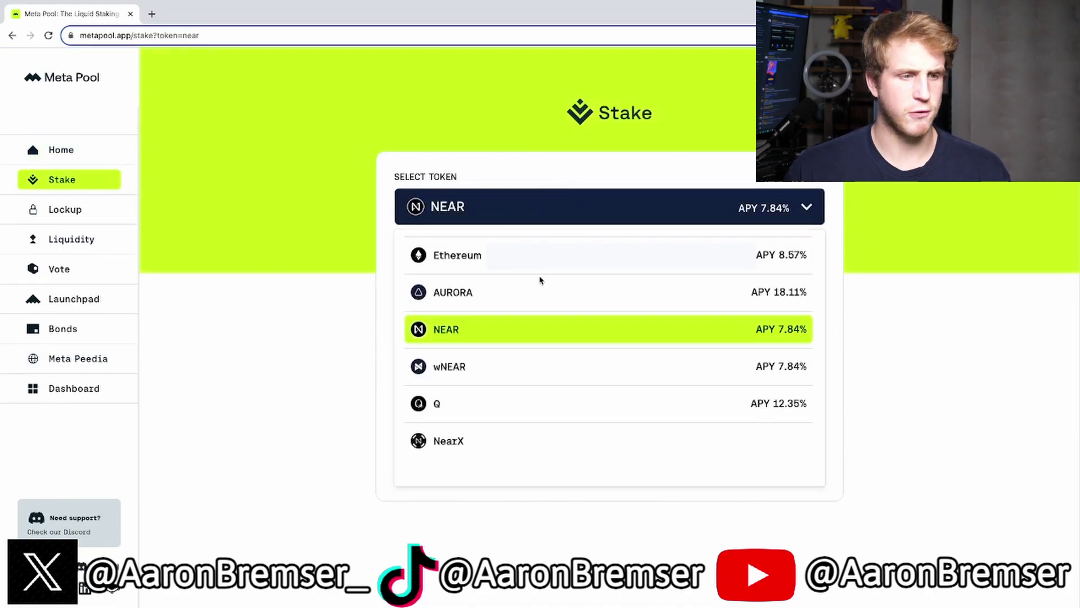
pyautogui.click(570, 335)
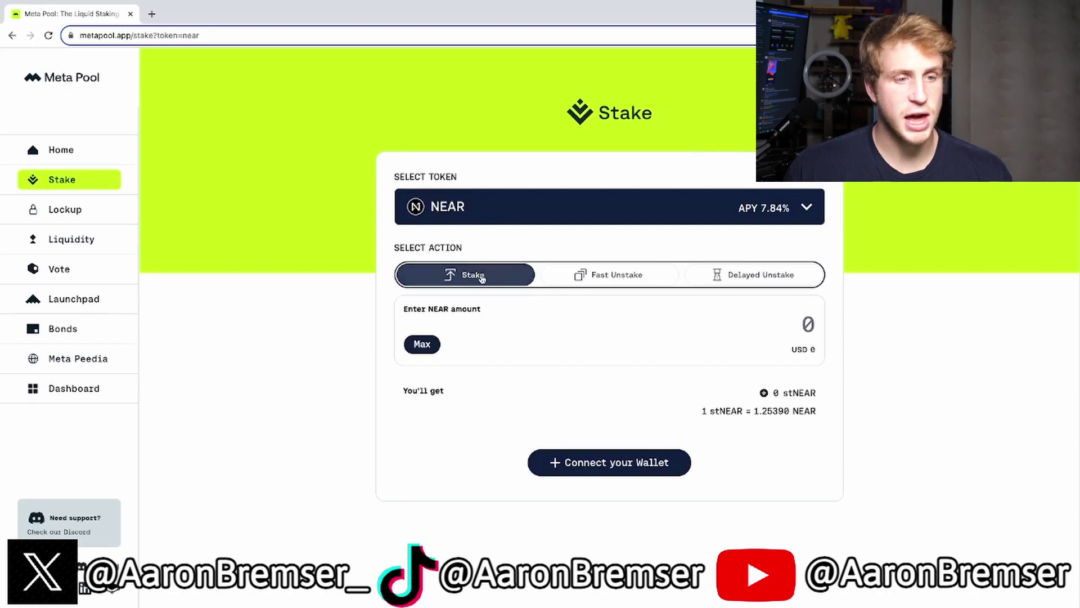
# - Try the Fast and Delayed Unstake actions, then return to the Stake action
pyautogui.click(622, 284)
pyautogui.click(765, 275)
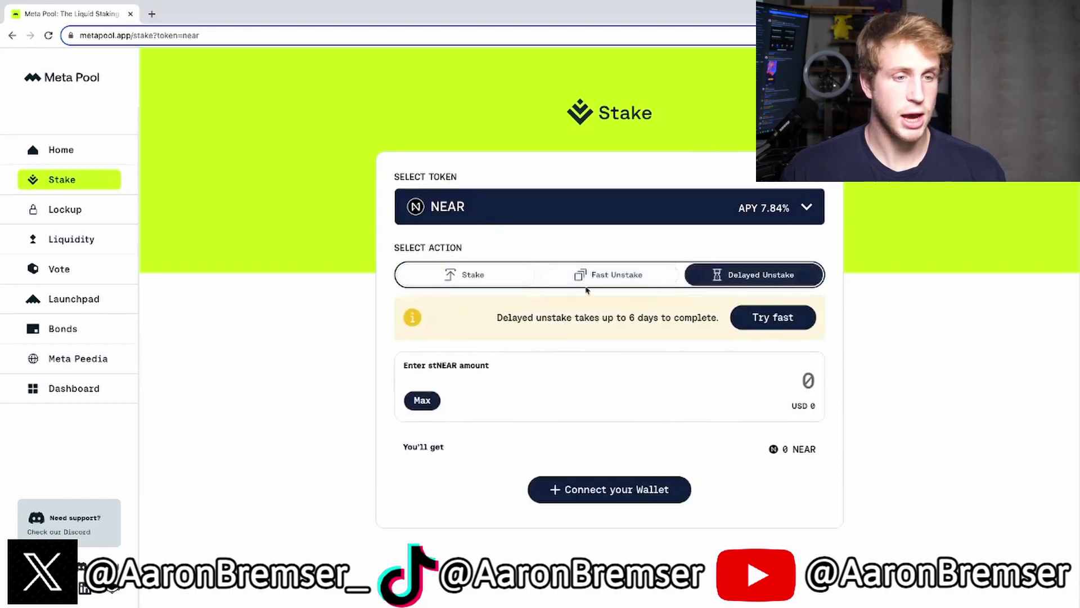
pyautogui.click(598, 275)
pyautogui.click(514, 276)
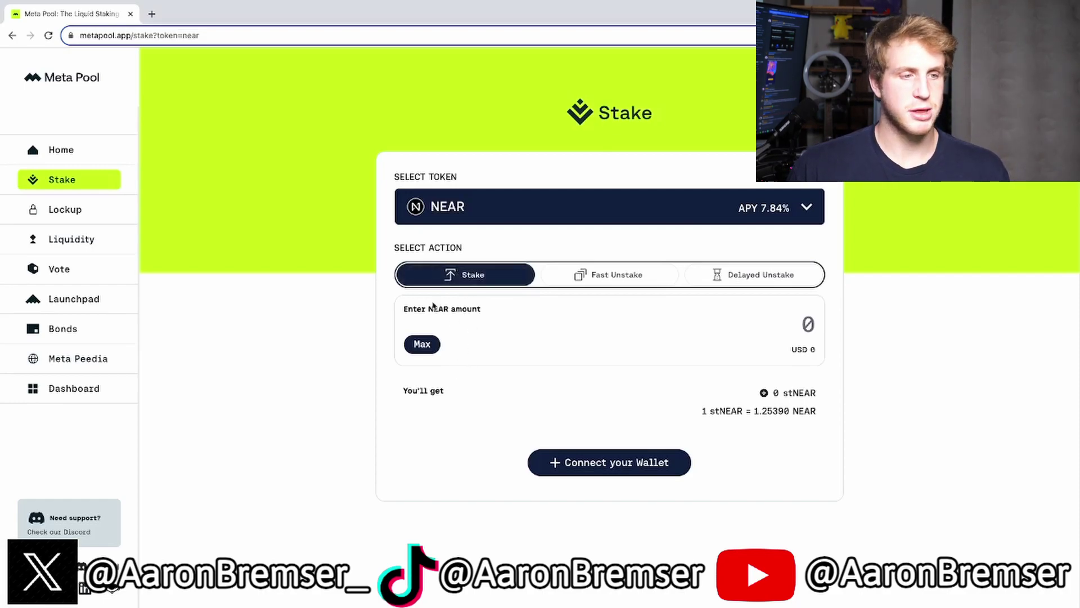
pyautogui.moveTo(405, 309); pyautogui.dragTo(509, 336)
# - Try 5 and then 1 NEAR as the amount, clear it to zero, and list the connectable wallets
pyautogui.click(508, 341)
pyautogui.click(814, 324)
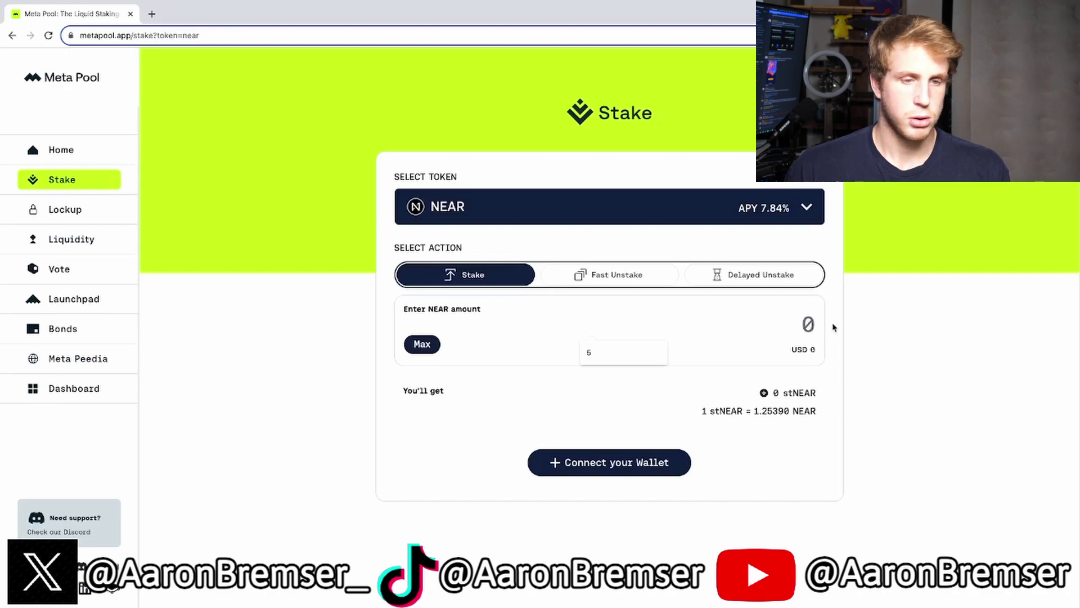
pyautogui.write('5')
pyautogui.press('BackSpace')
pyautogui.write('1')
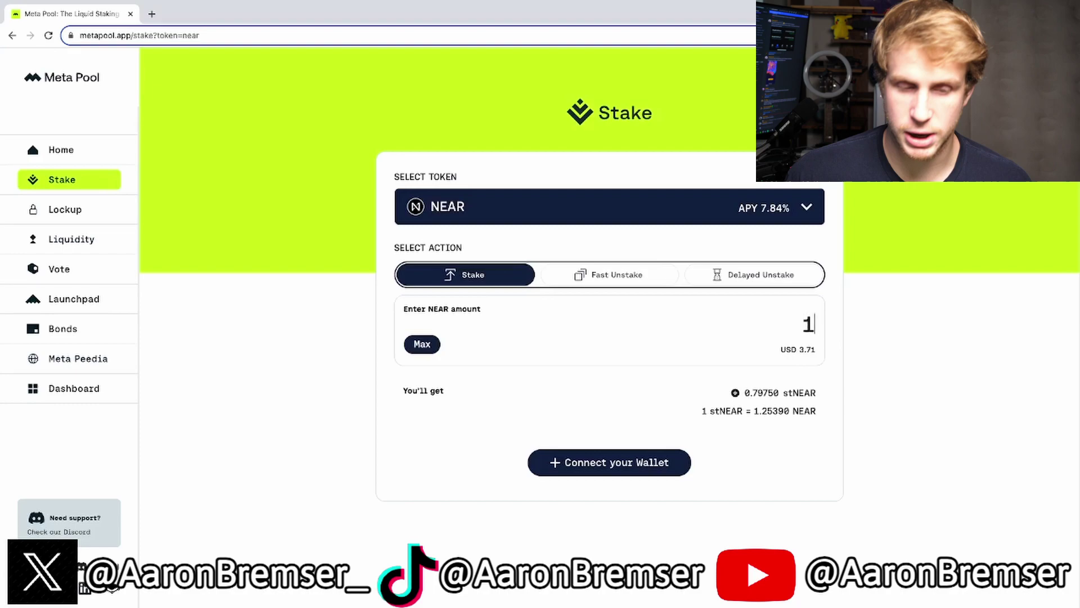
pyautogui.press('BackSpace')
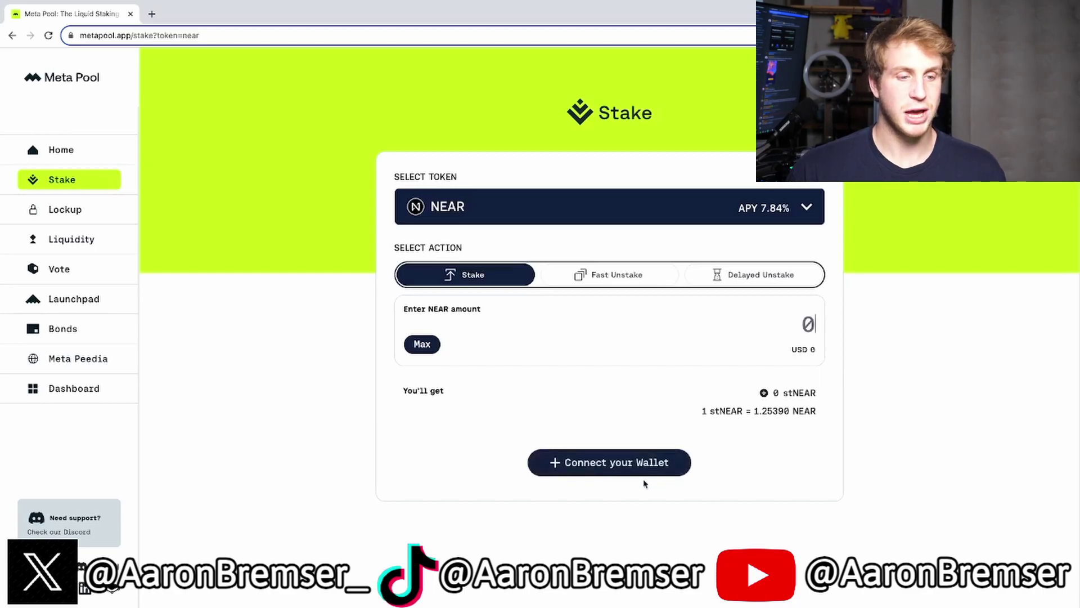
pyautogui.click(599, 468)
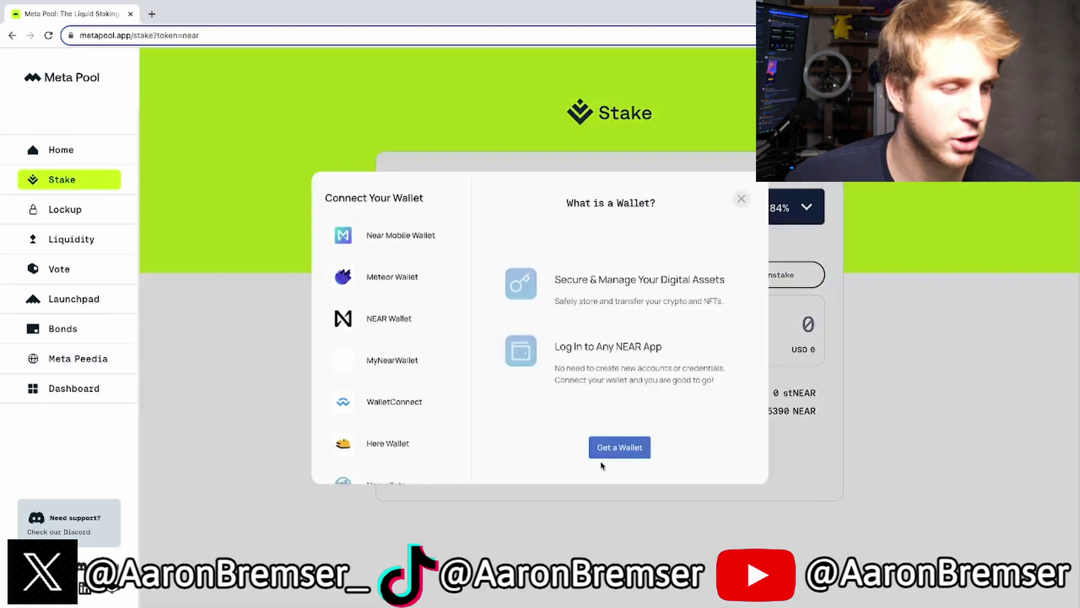
pyautogui.scroll(-4, 393, 259)
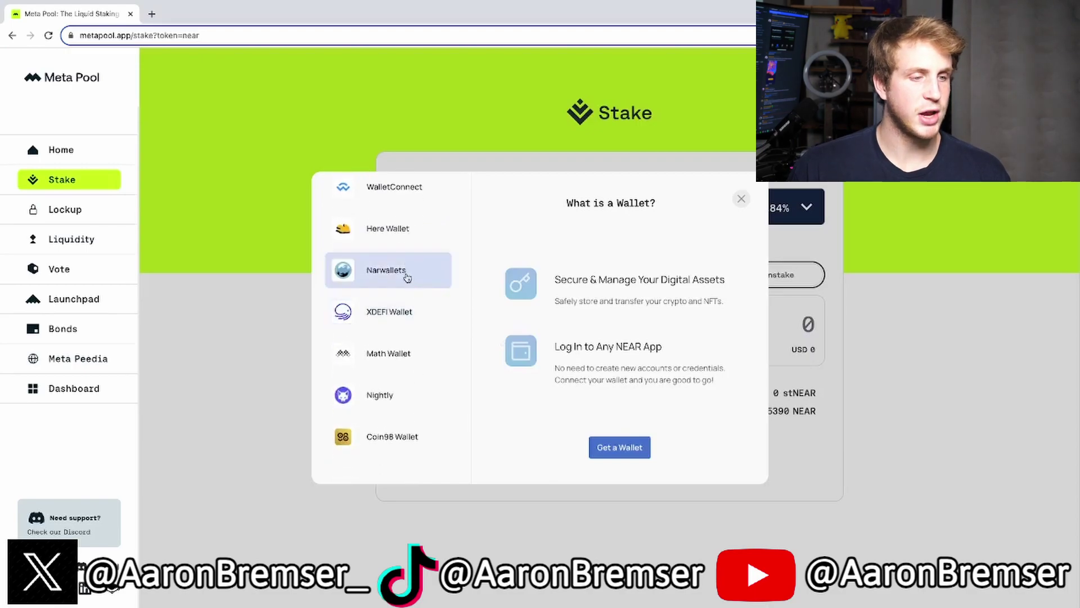
pyautogui.scroll(4, 406, 282)
pyautogui.scroll(-4, 411, 304)
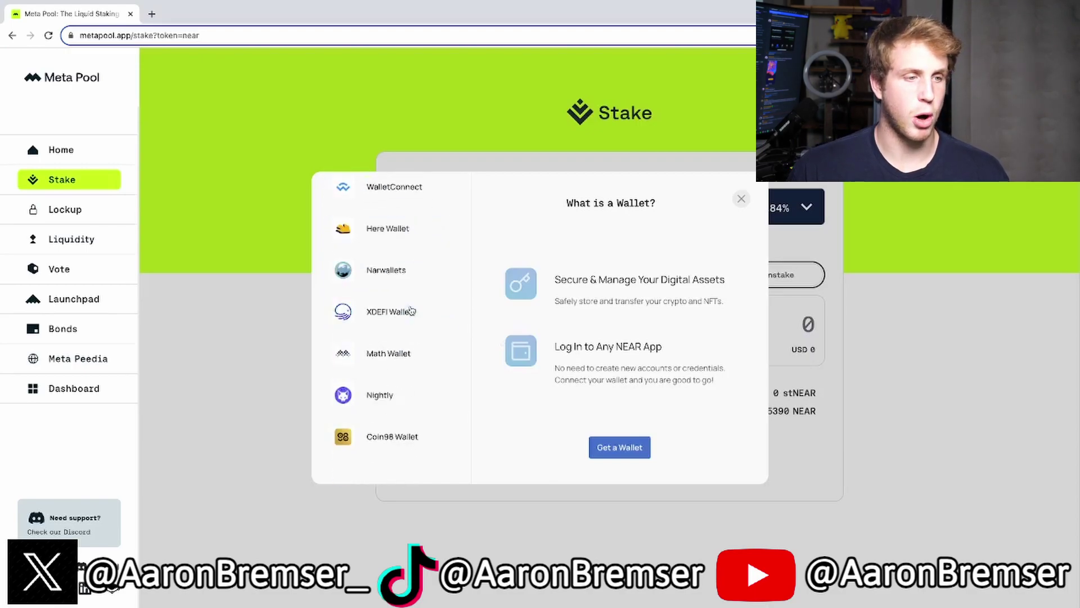
pyautogui.scroll(4, 410, 309)
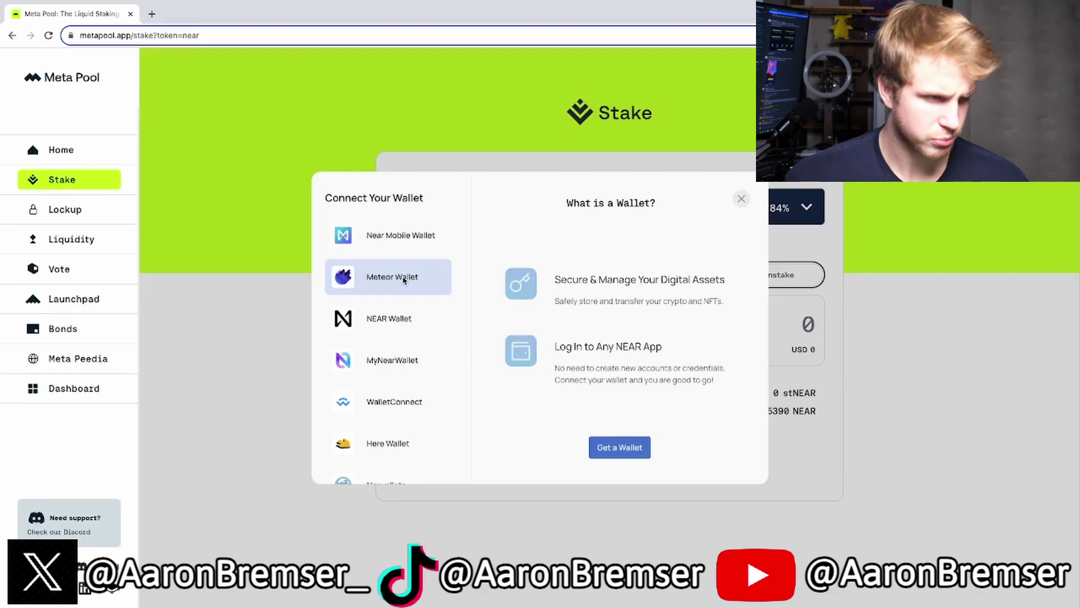
pyautogui.click(386, 282)
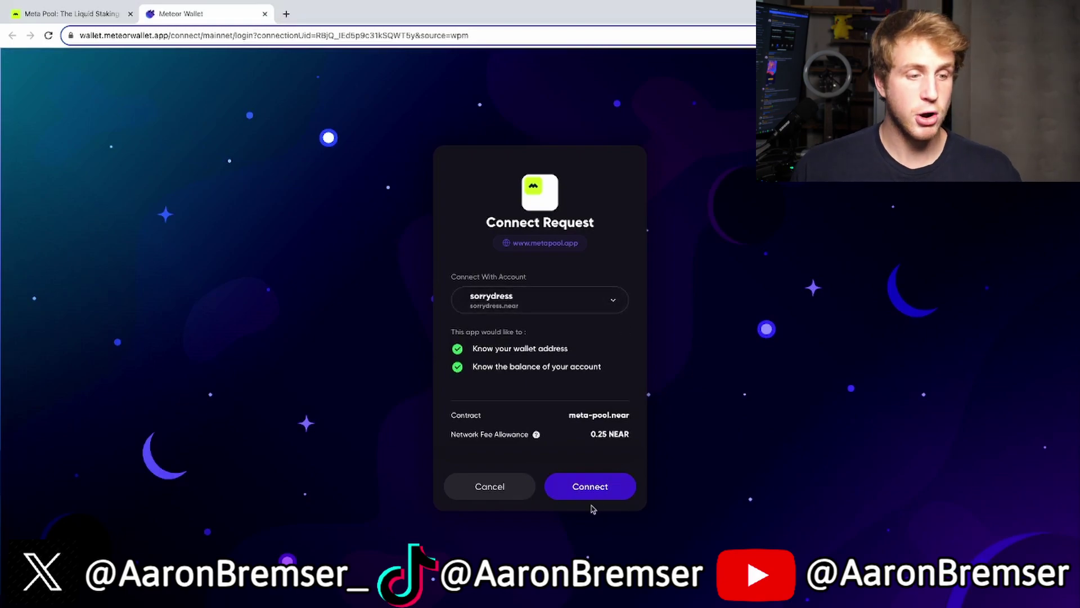
# - Review Meteor's connect request with its 0.25 NEAR fee allowance, approve it, and return to Meta Pool
pyautogui.moveTo(590, 434); pyautogui.dragTo(629, 434)
pyautogui.click(627, 436)
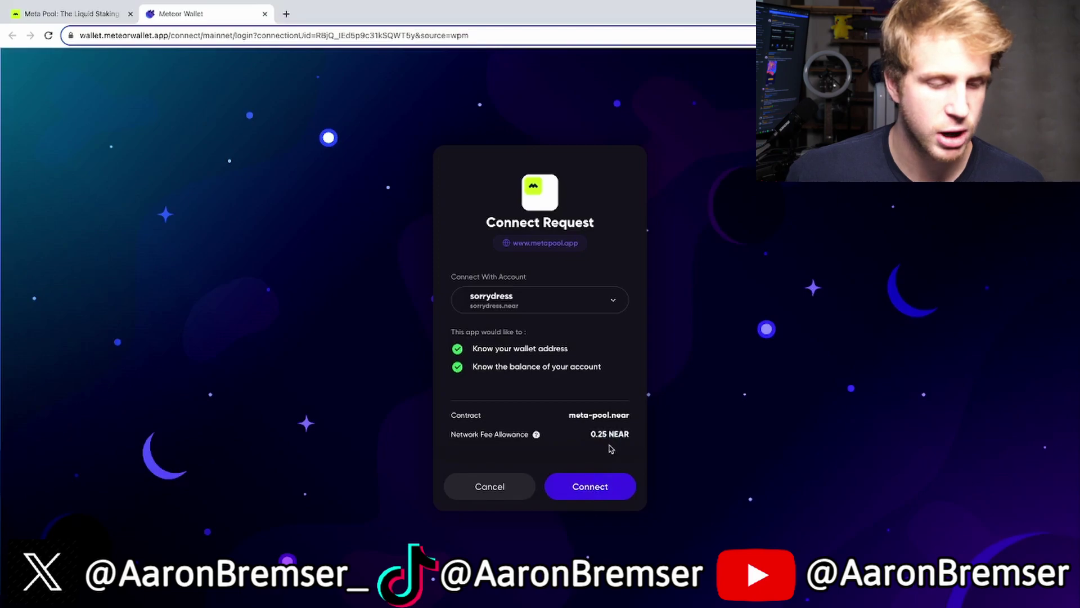
pyautogui.click(597, 486)
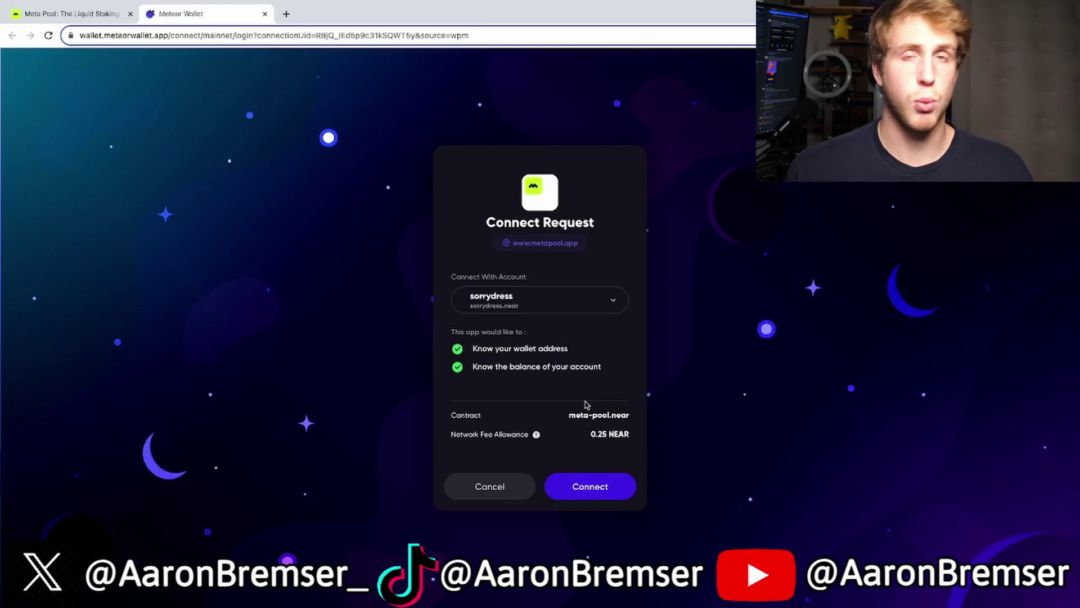
pyautogui.click(73, 14)
# - Close the stuck wallet dialog and enter 5 NEAR, estimating 3.98752 stNEAR
pyautogui.click(743, 202)
pyautogui.scroll(-1, 899, 360)
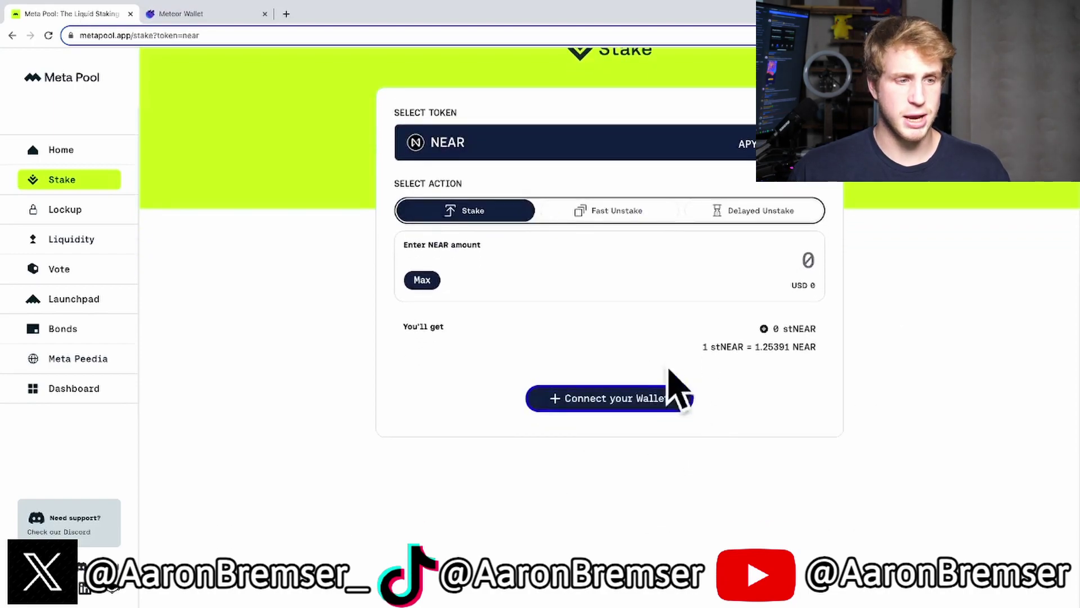
pyautogui.click(811, 259)
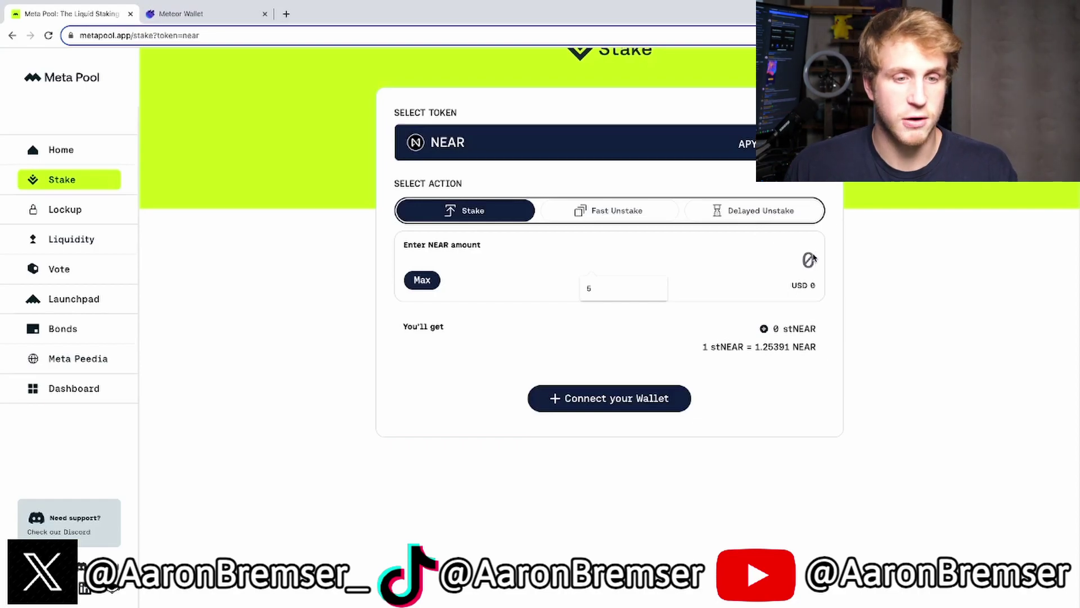
pyautogui.write('5')
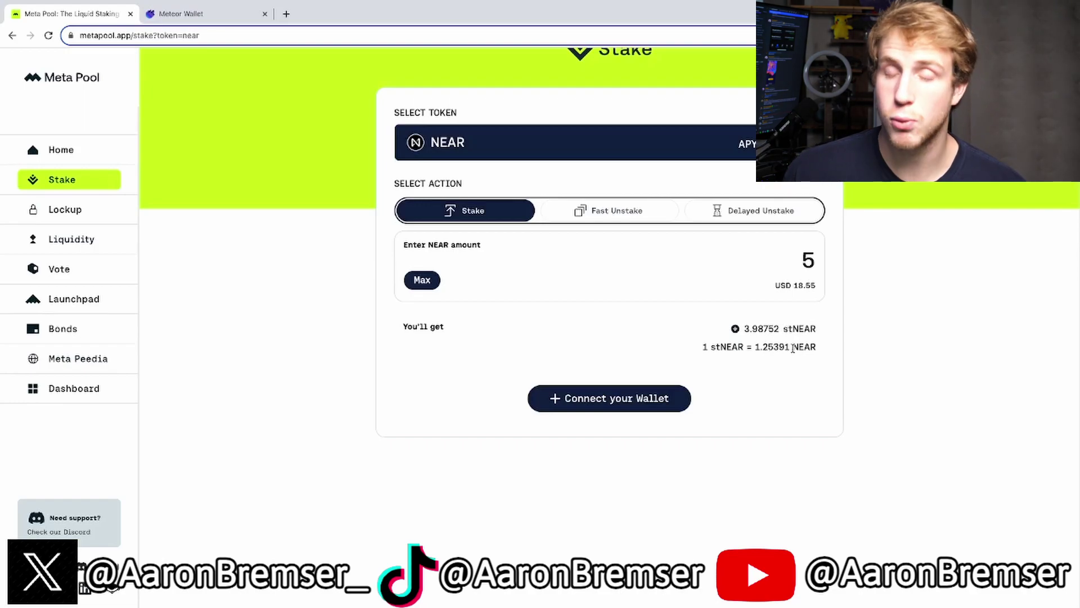
# - Check the 5 NEAR quote and retry connecting a wallet
pyautogui.scroll(2, 806, 347)
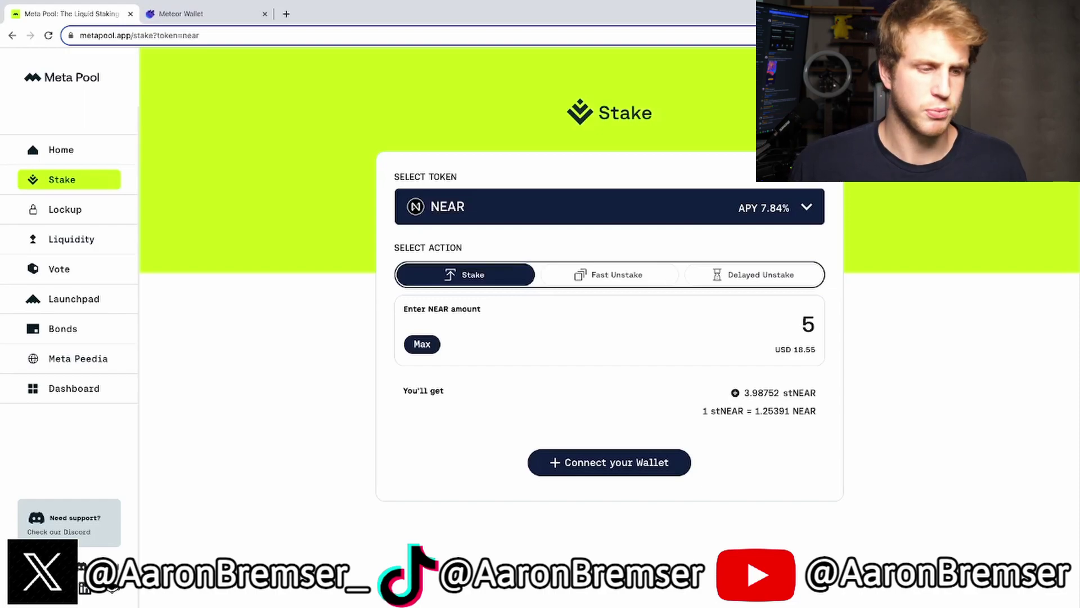
pyautogui.scroll(-1, 878, 349)
pyautogui.scroll(1, 846, 360)
pyautogui.scroll(-8, 855, 310)
pyautogui.scroll(8, 861, 260)
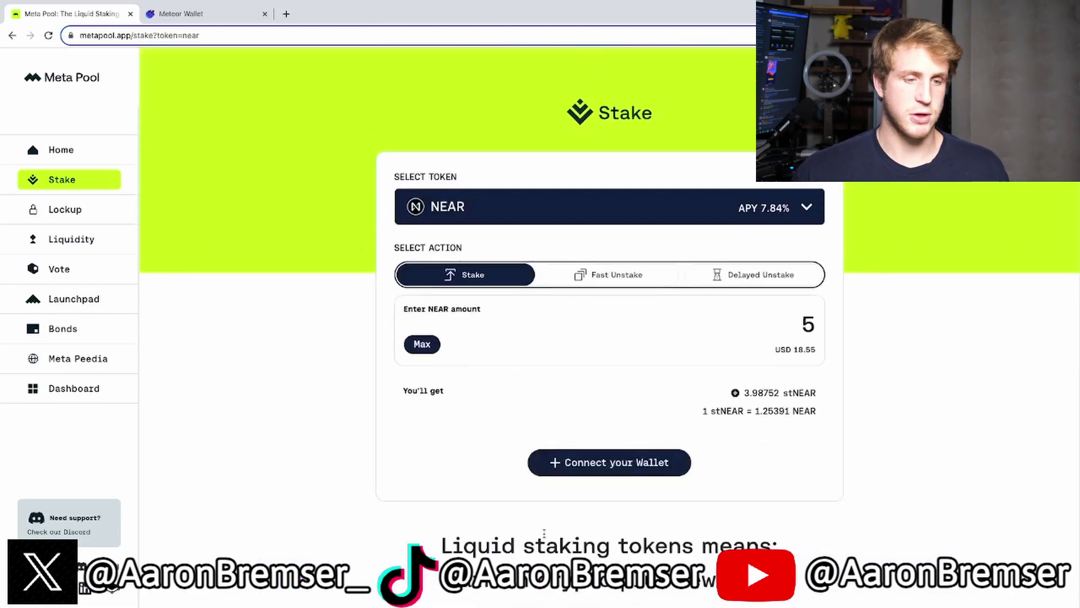
pyautogui.click(610, 460)
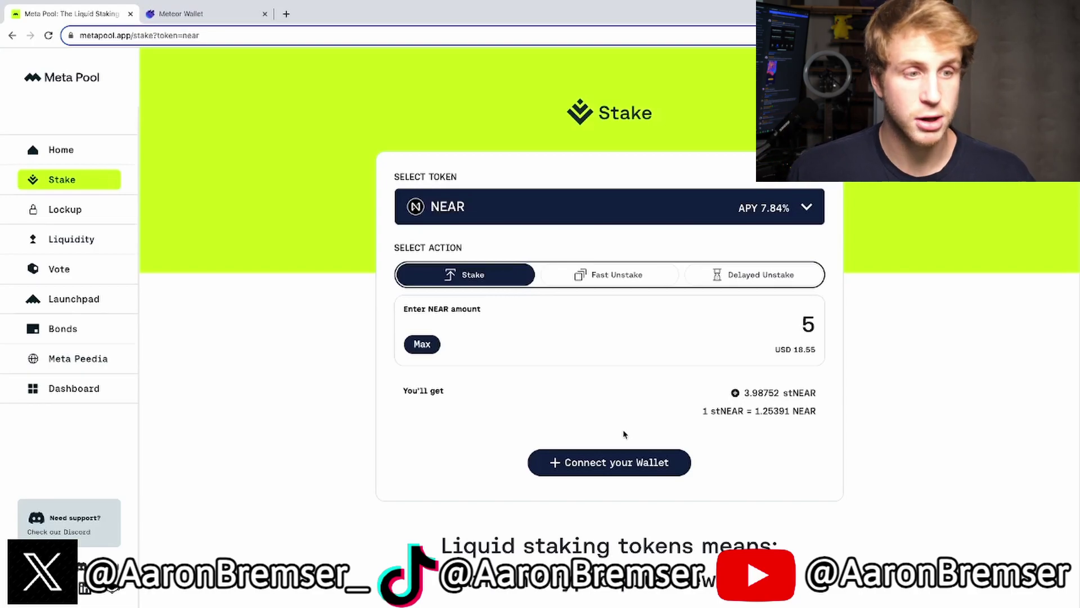
# - Replace the stake amount with 10 NEAR, estimating 7.97503 stNEAR
pyautogui.doubleClick(809, 324)
pyautogui.write('10')
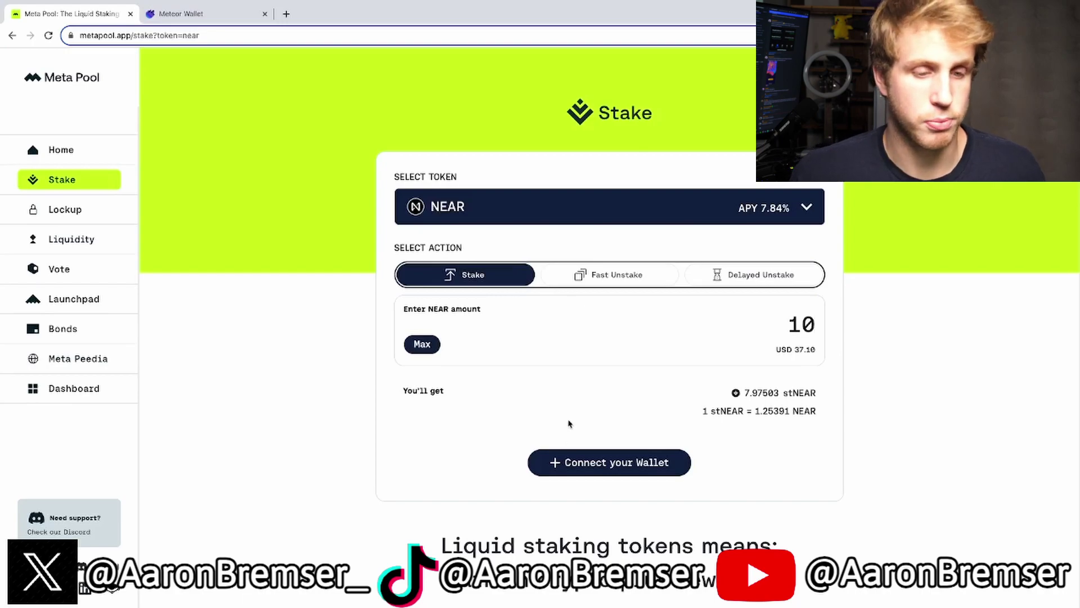
pyautogui.scroll(-2, 568, 402)
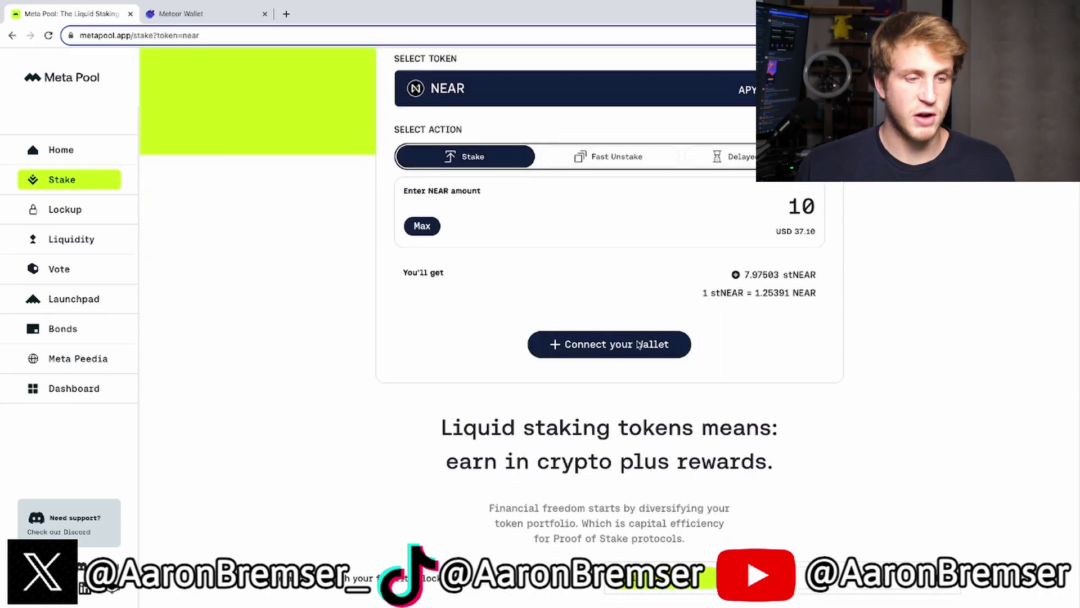
pyautogui.scroll(-3, 875, 318)
pyautogui.scroll(5, 842, 313)
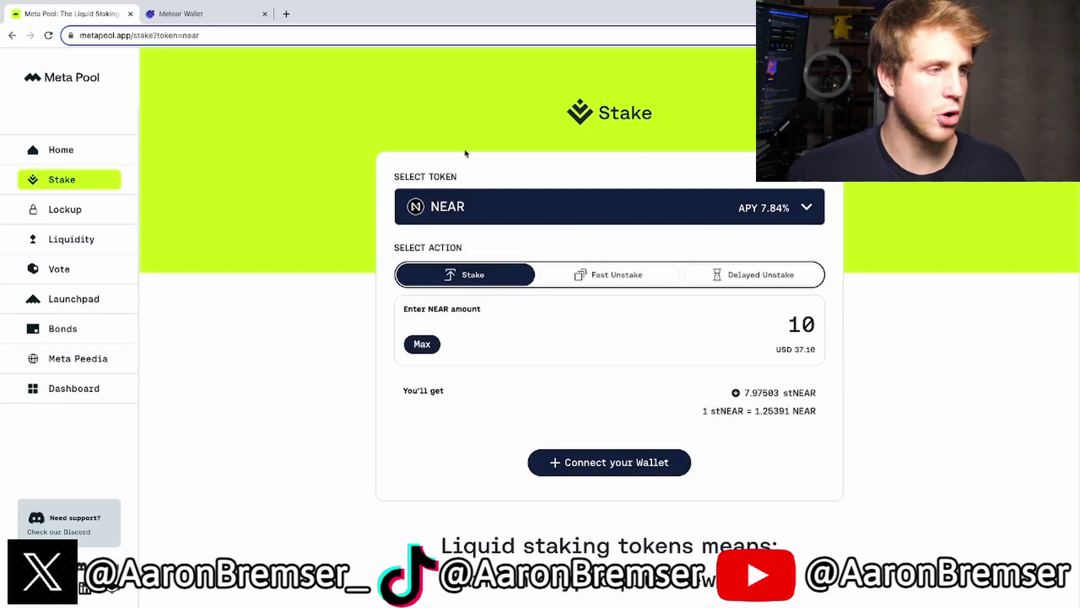
# - Open the X profile page in a new browser tab
pyautogui.click(286, 13)
pyautogui.click(34, 54)
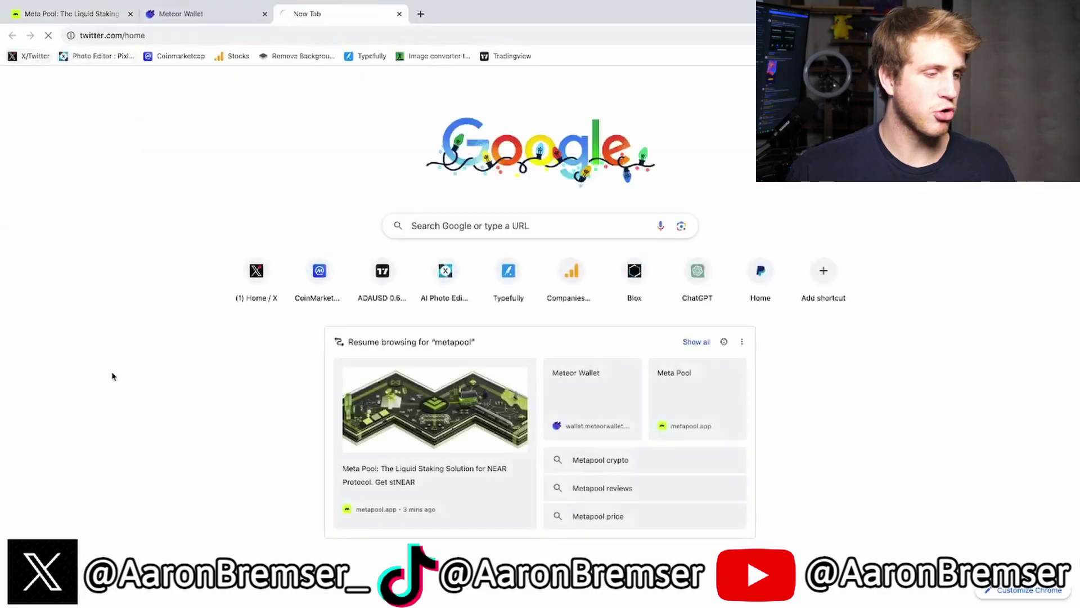
pyautogui.click(227, 422)
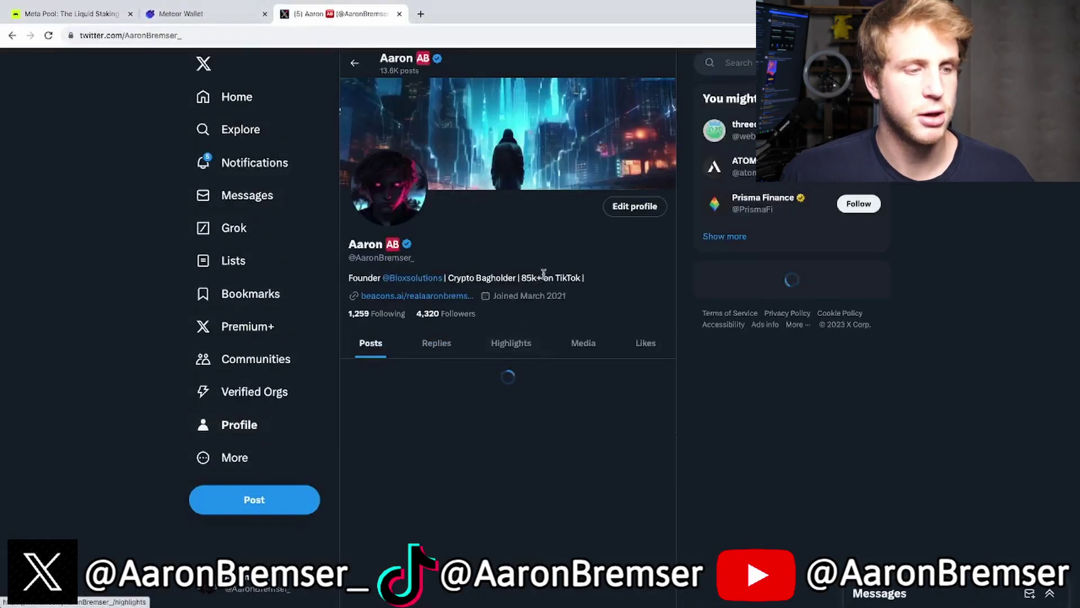